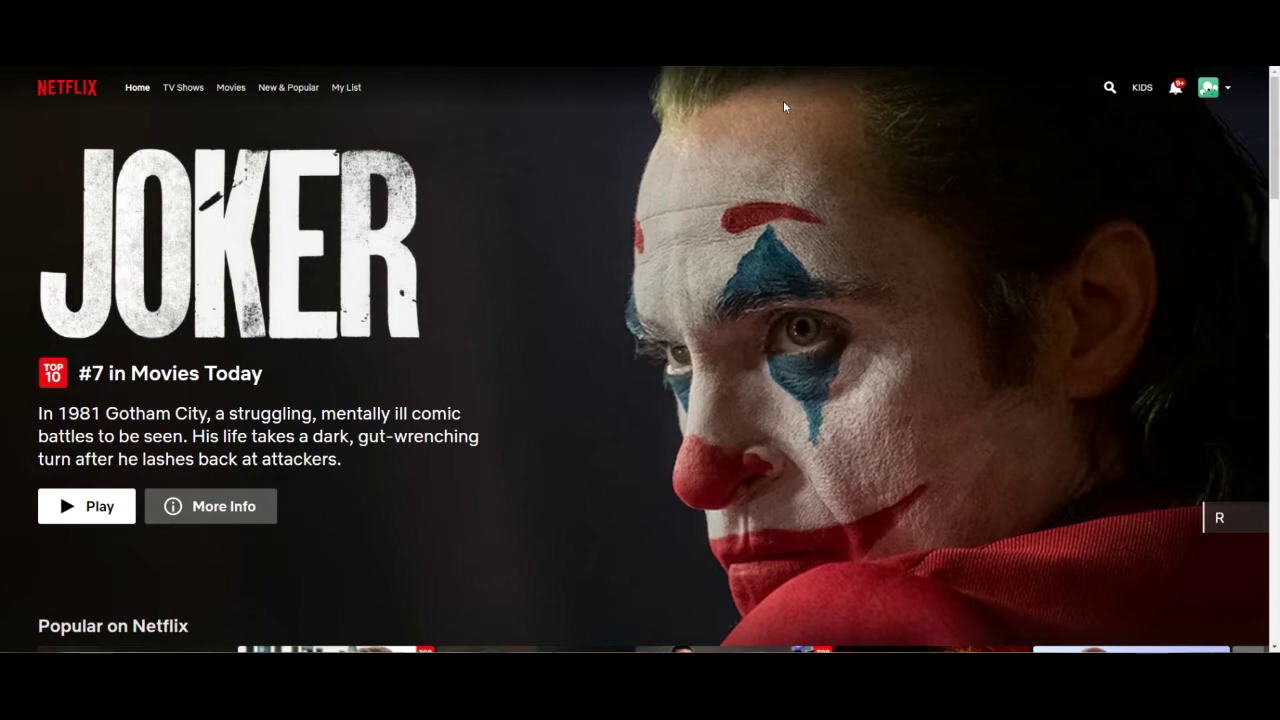
scroll(786, 159, down, 1)
scroll(784, 165, down, 1)
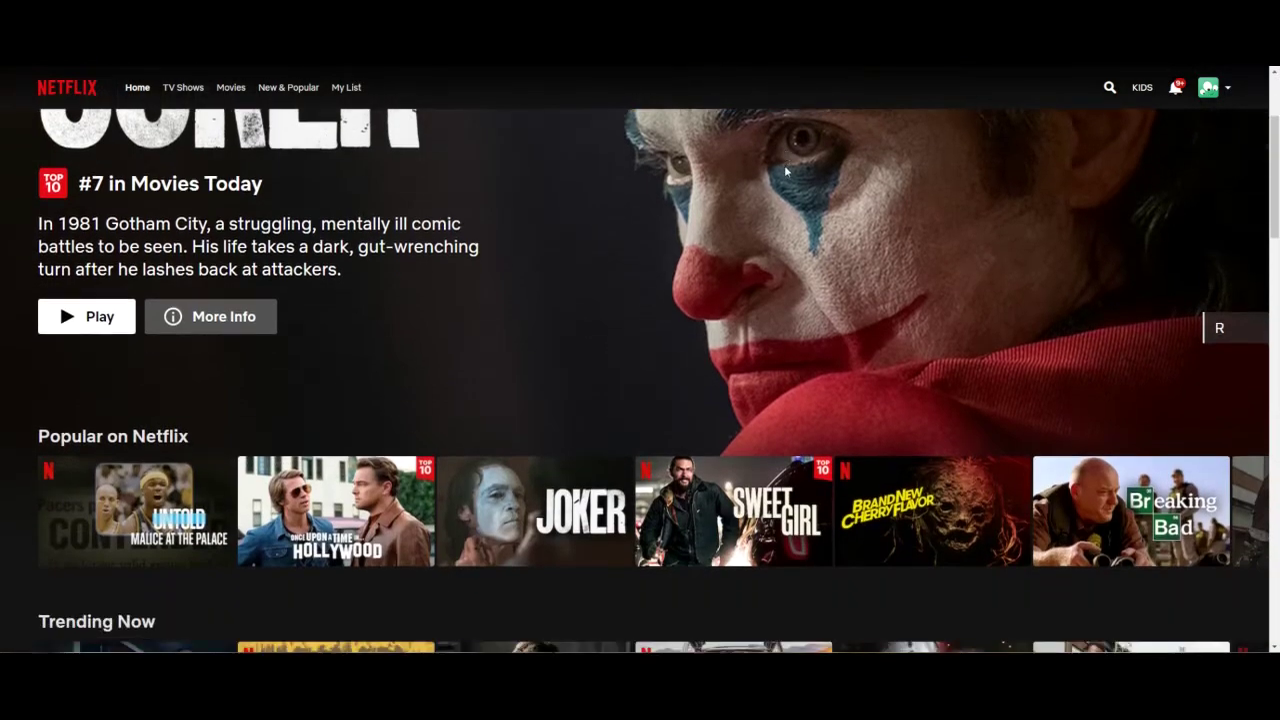
scroll(784, 165, down, 2)
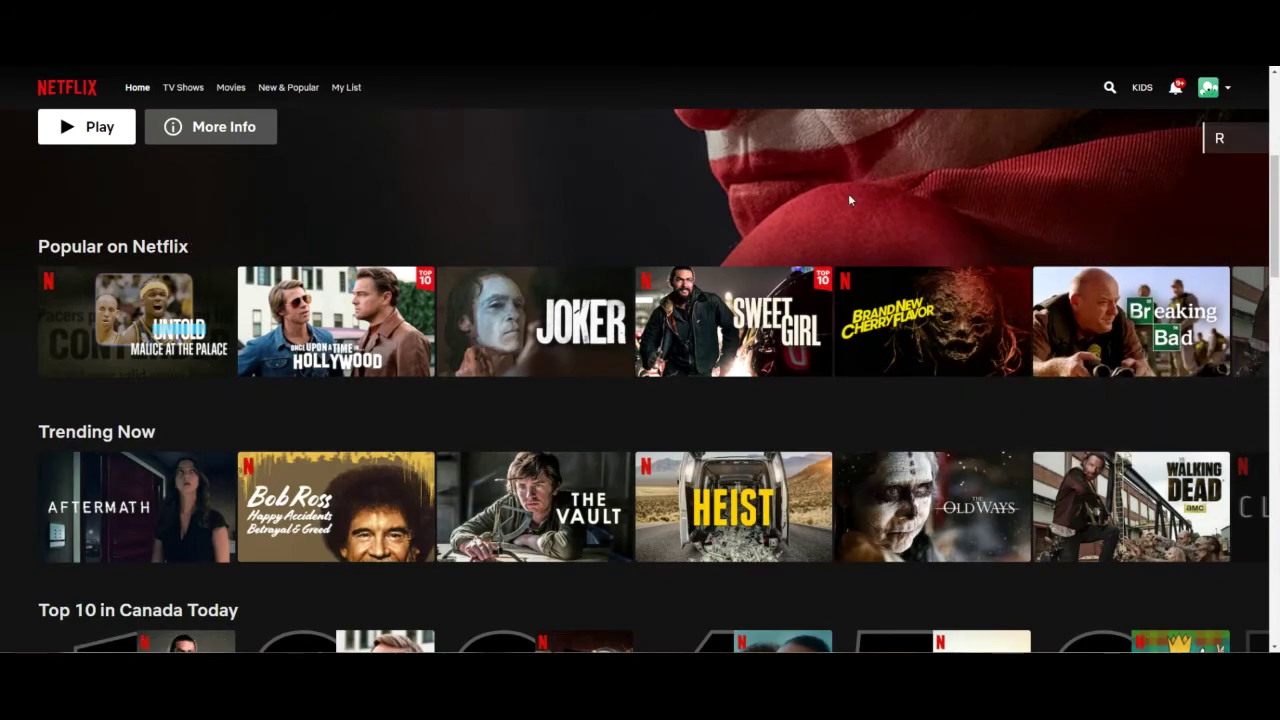
scroll(956, 208, up, 4)
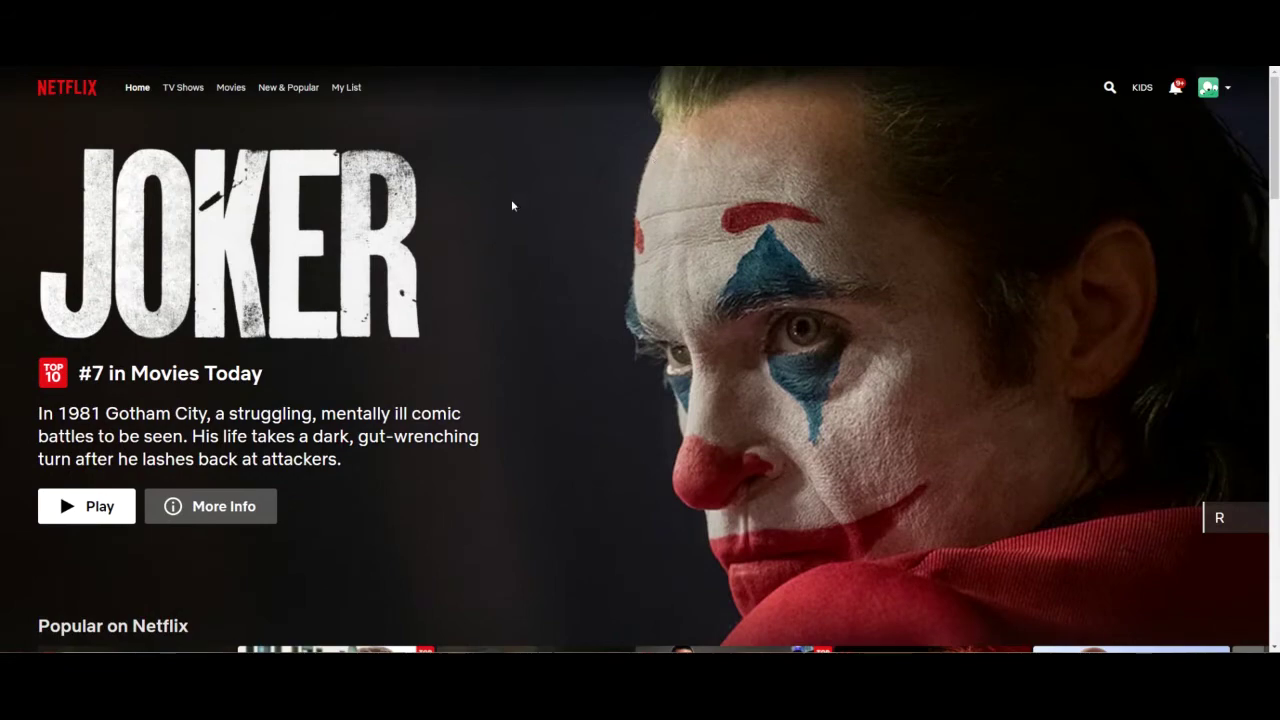
scroll(478, 288, down, 1)
scroll(478, 288, up, 1)
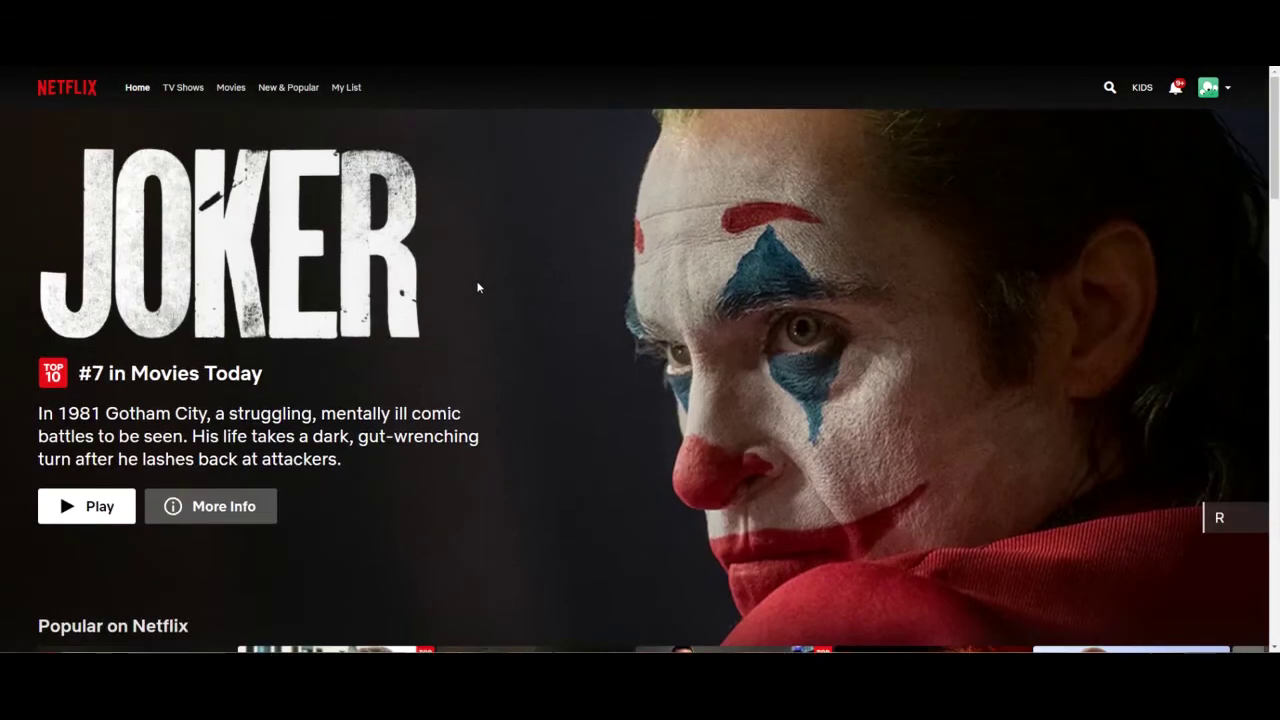
Open the maturity settings of the Me profile for editing and unlock the viewing restrictions with the account password
mouse_move(1211, 98)
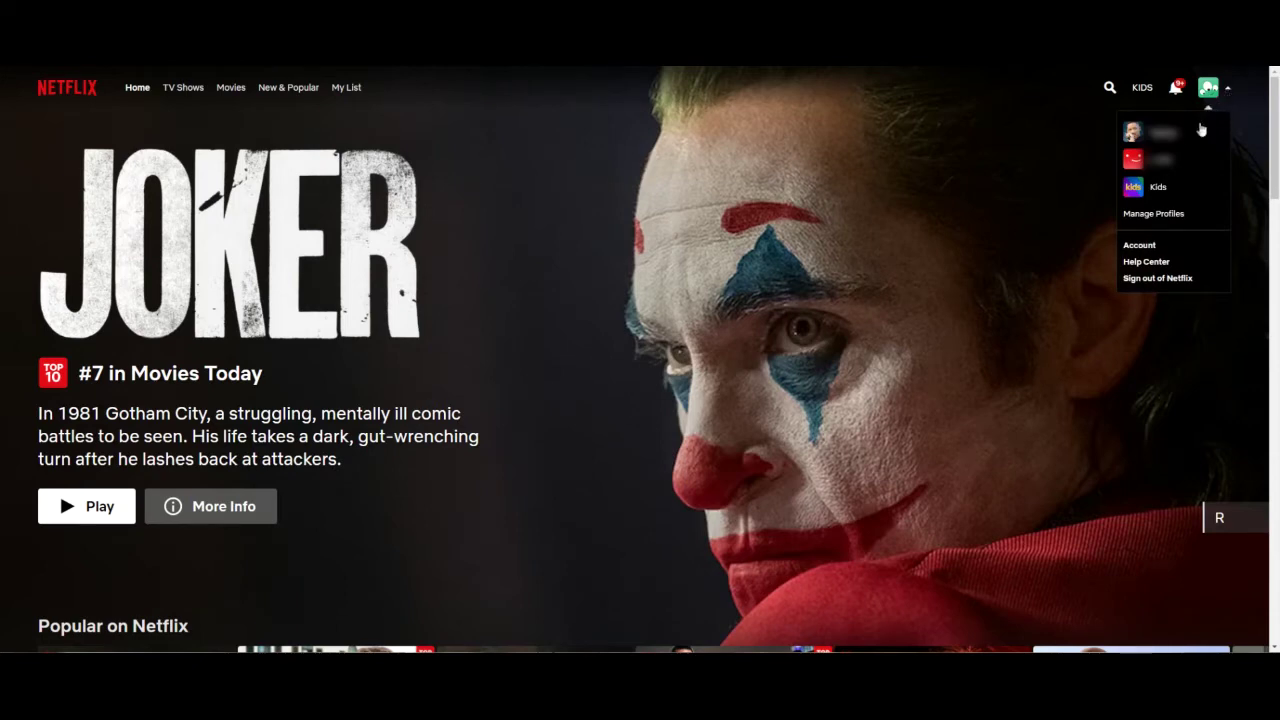
click(1170, 216)
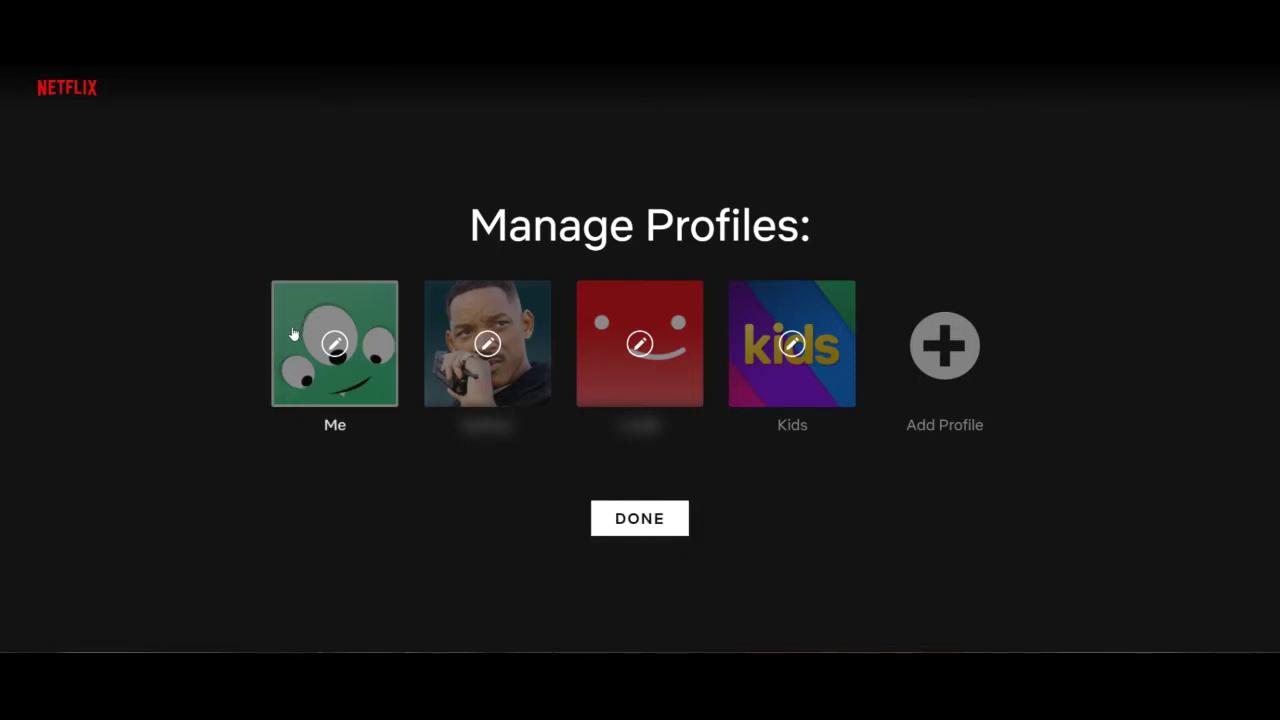
click(363, 383)
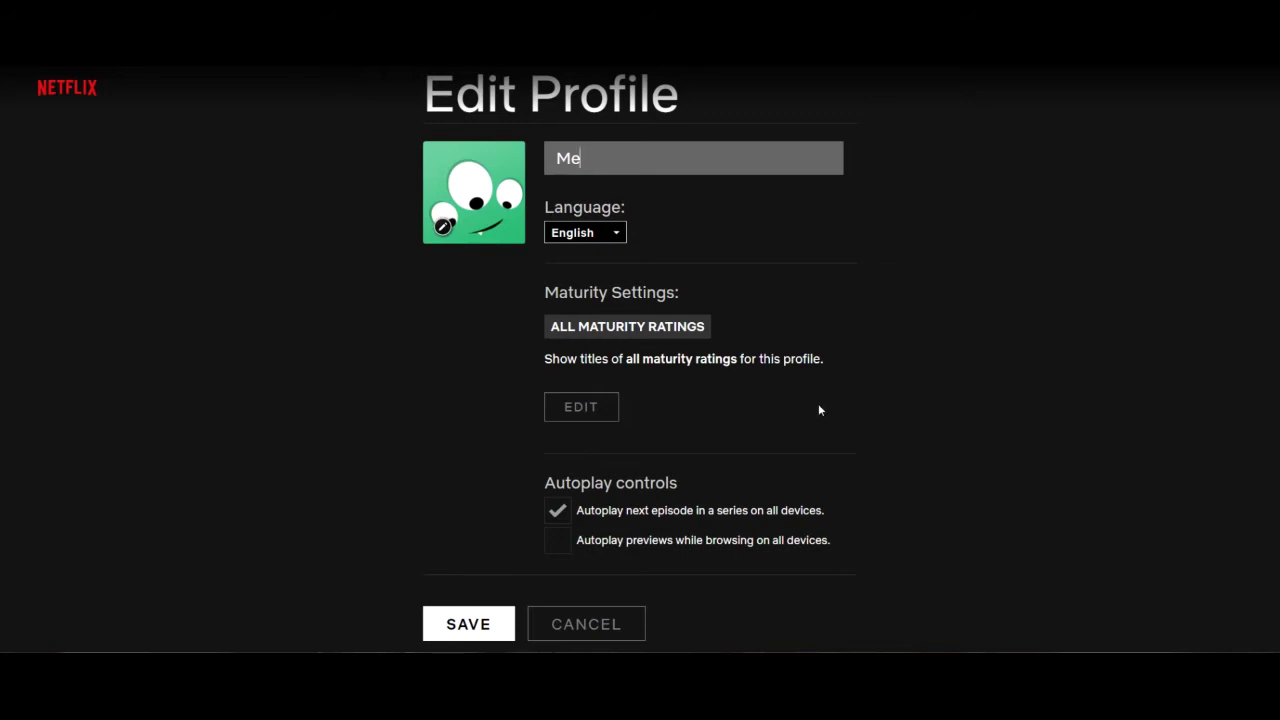
click(598, 420)
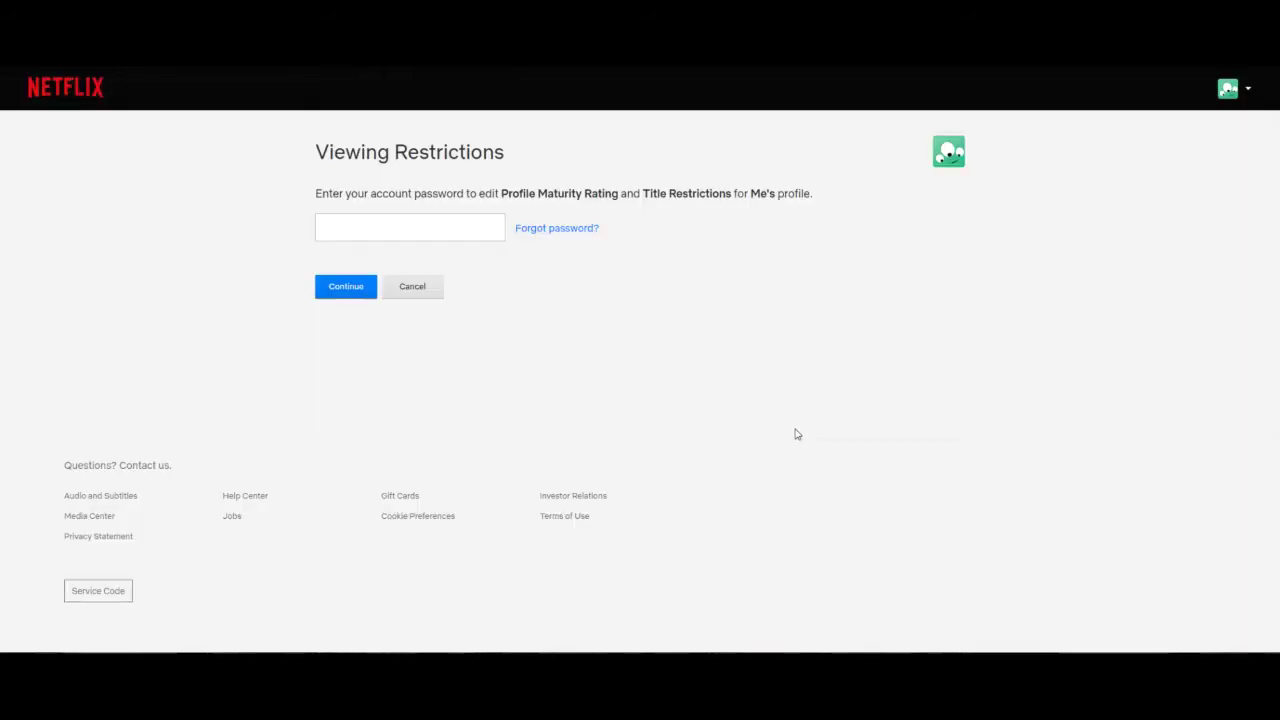
click(418, 232)
text(••)
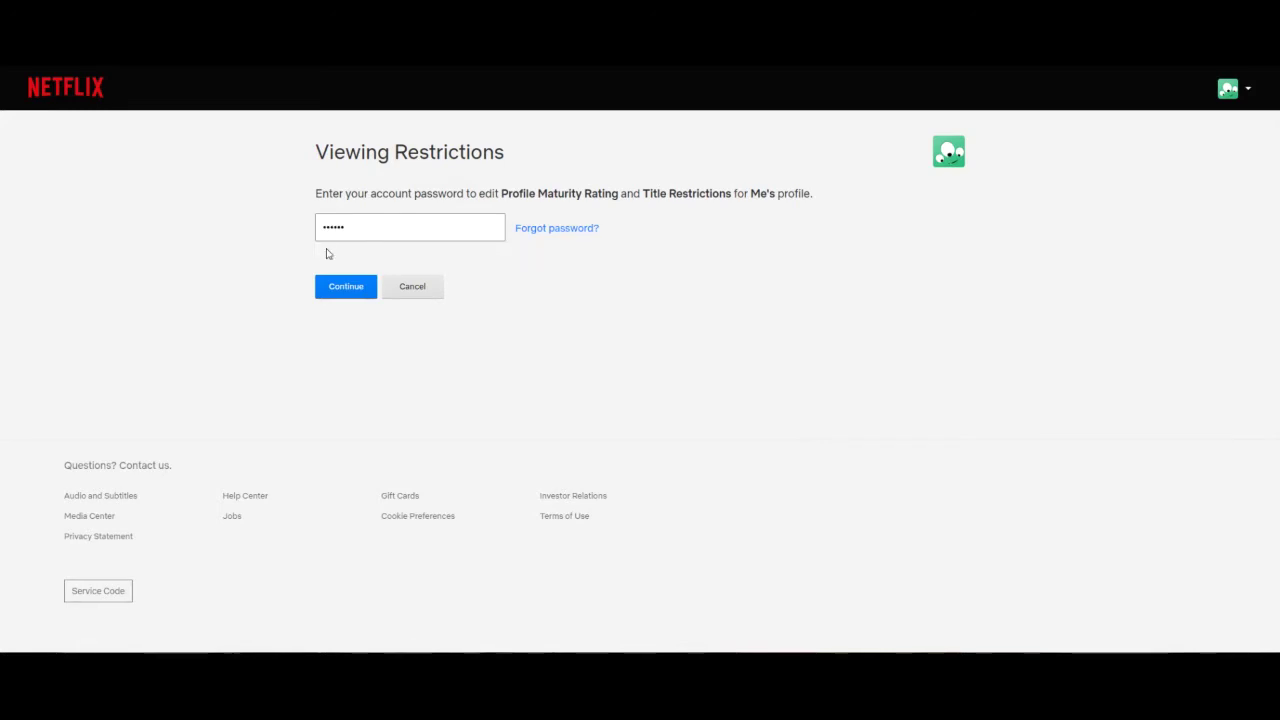
click(340, 292)
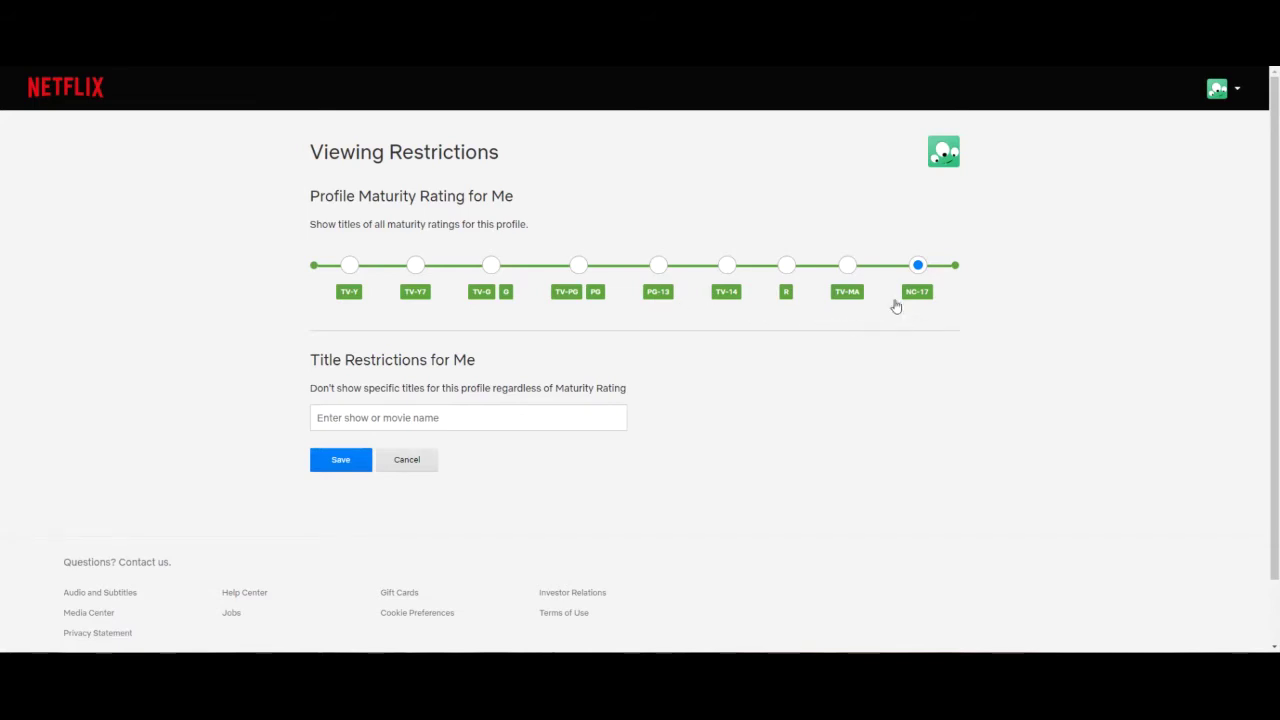
Lower the Me profile's maturity rating through TV-MA, R and TV-14 to PG-13
click(848, 266)
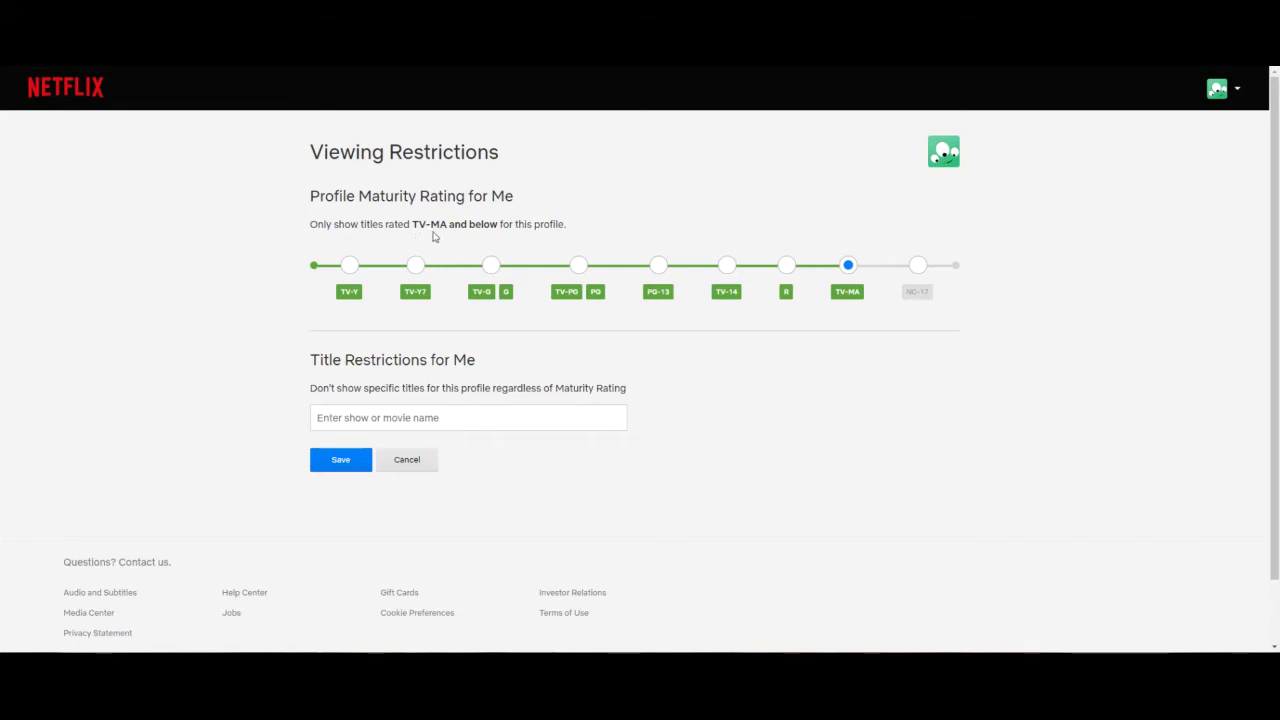
click(787, 266)
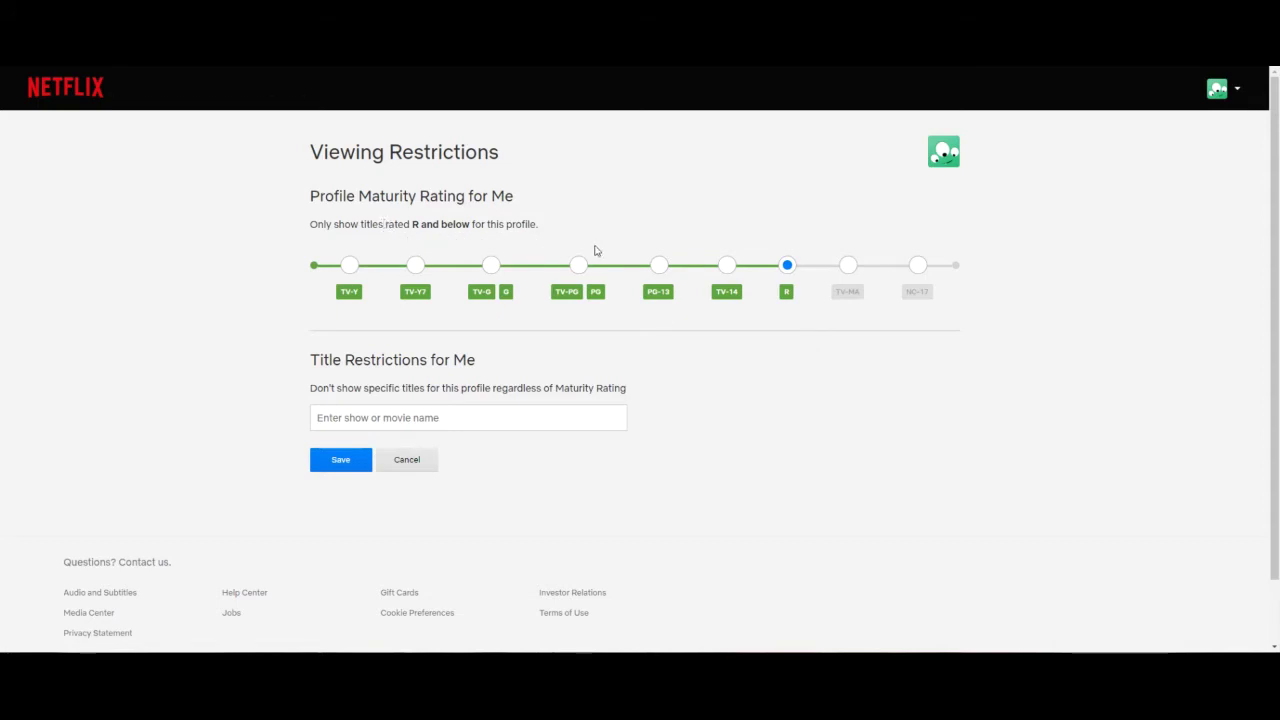
click(727, 267)
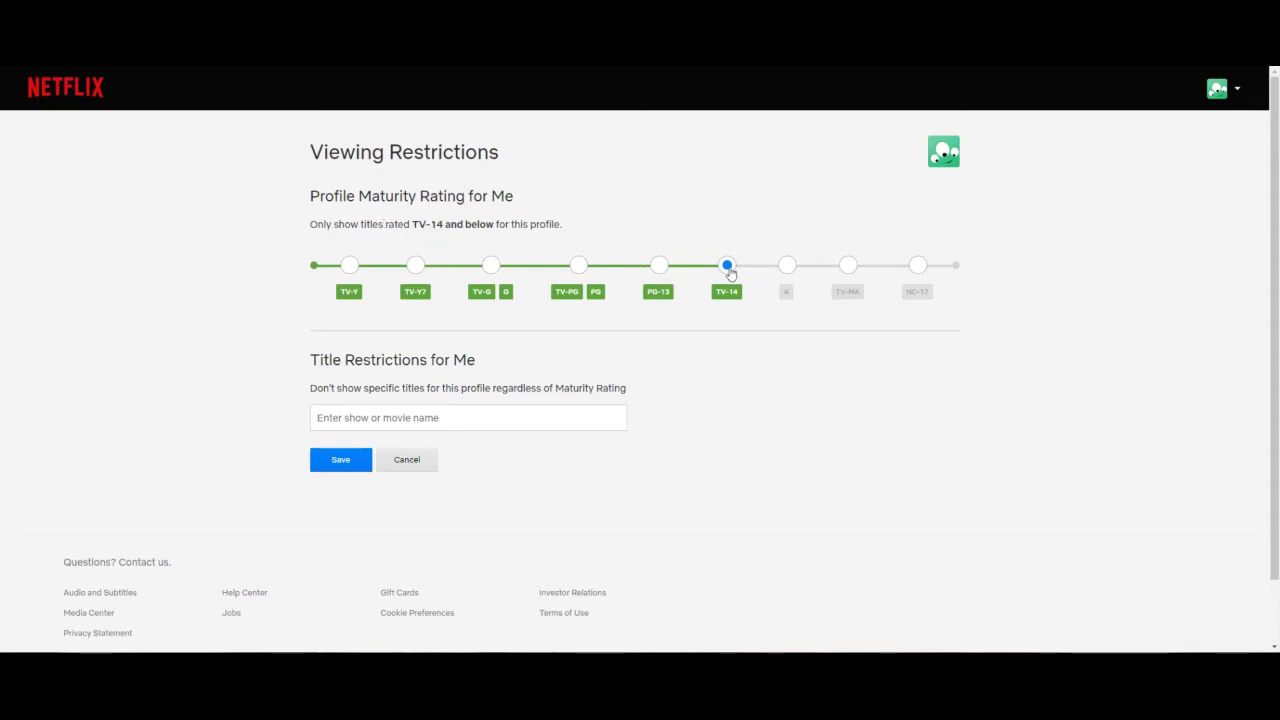
click(659, 267)
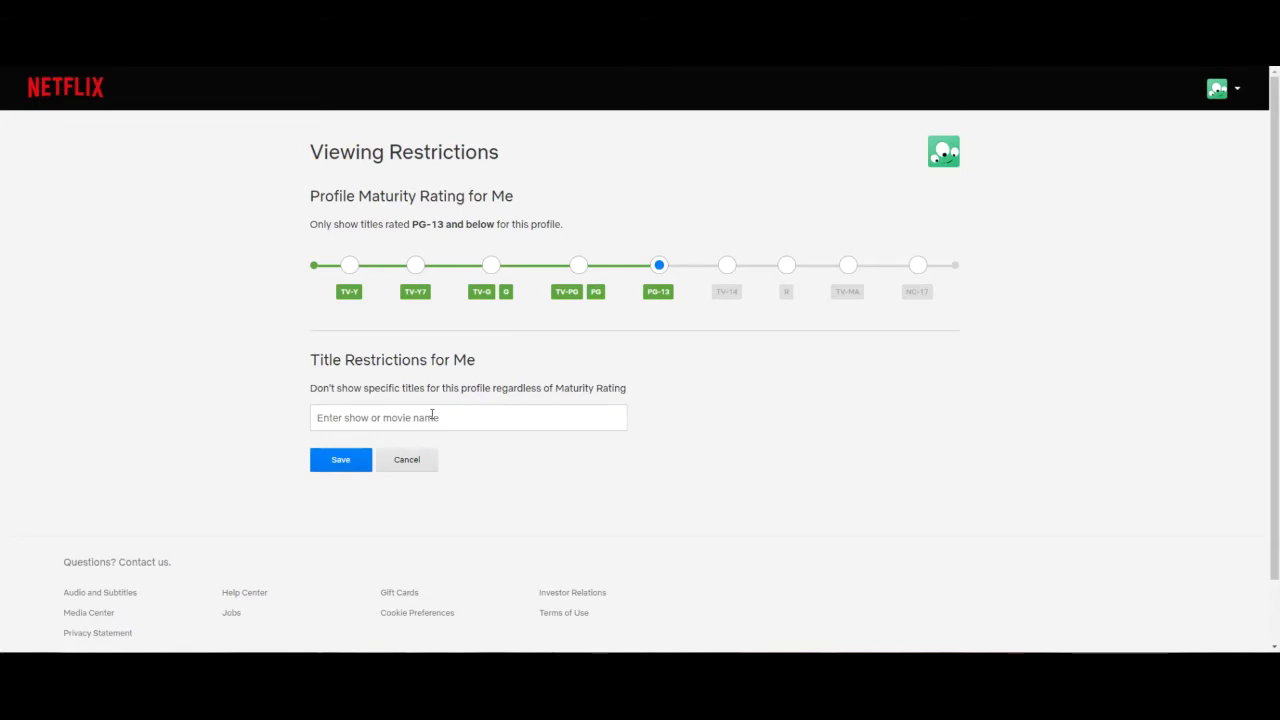
Add The Twilight Saga: Breaking Dawn: Part 1 and Breaking Bad to the profile's title restrictions and save the viewing restrictions
click(505, 424)
text(brea)
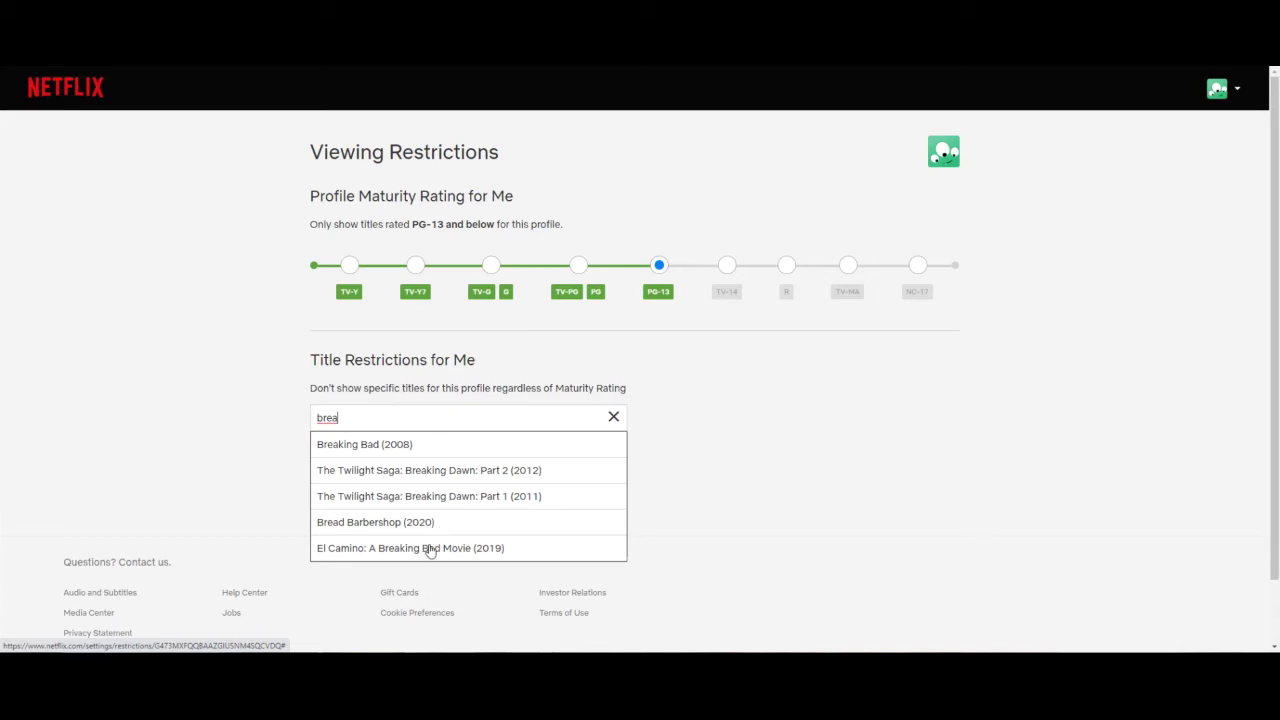
click(423, 497)
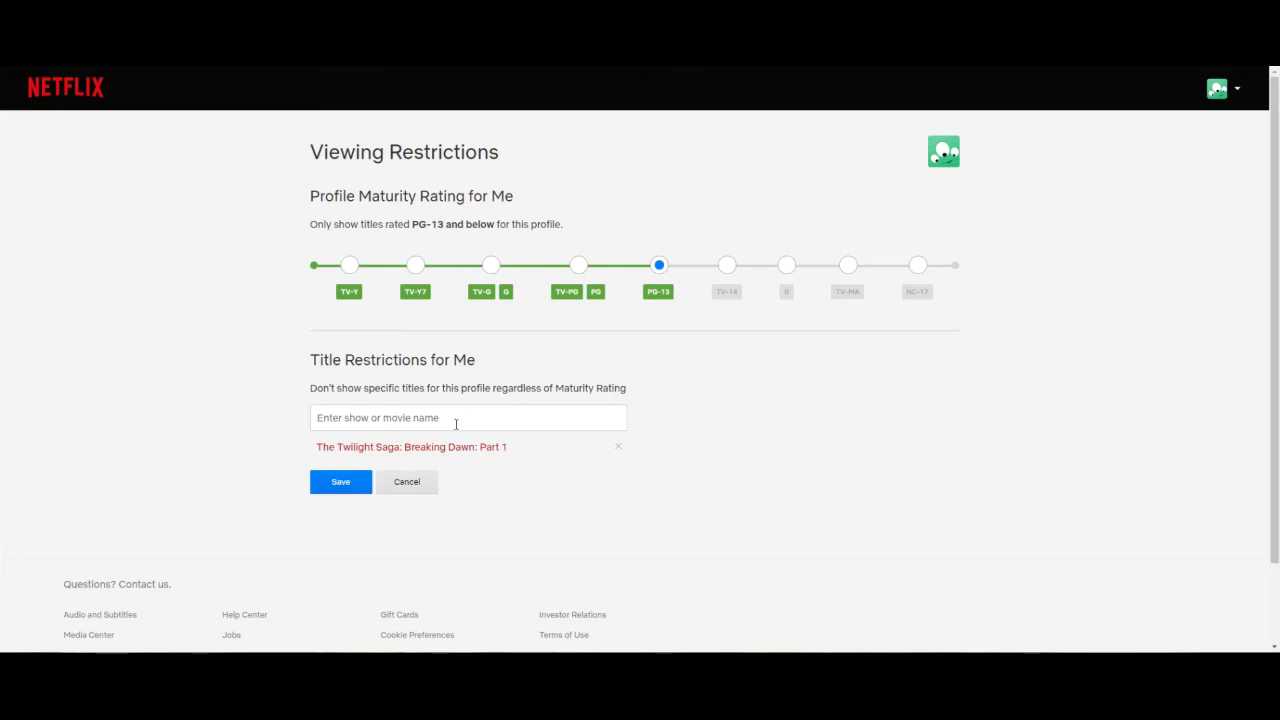
text(brea)
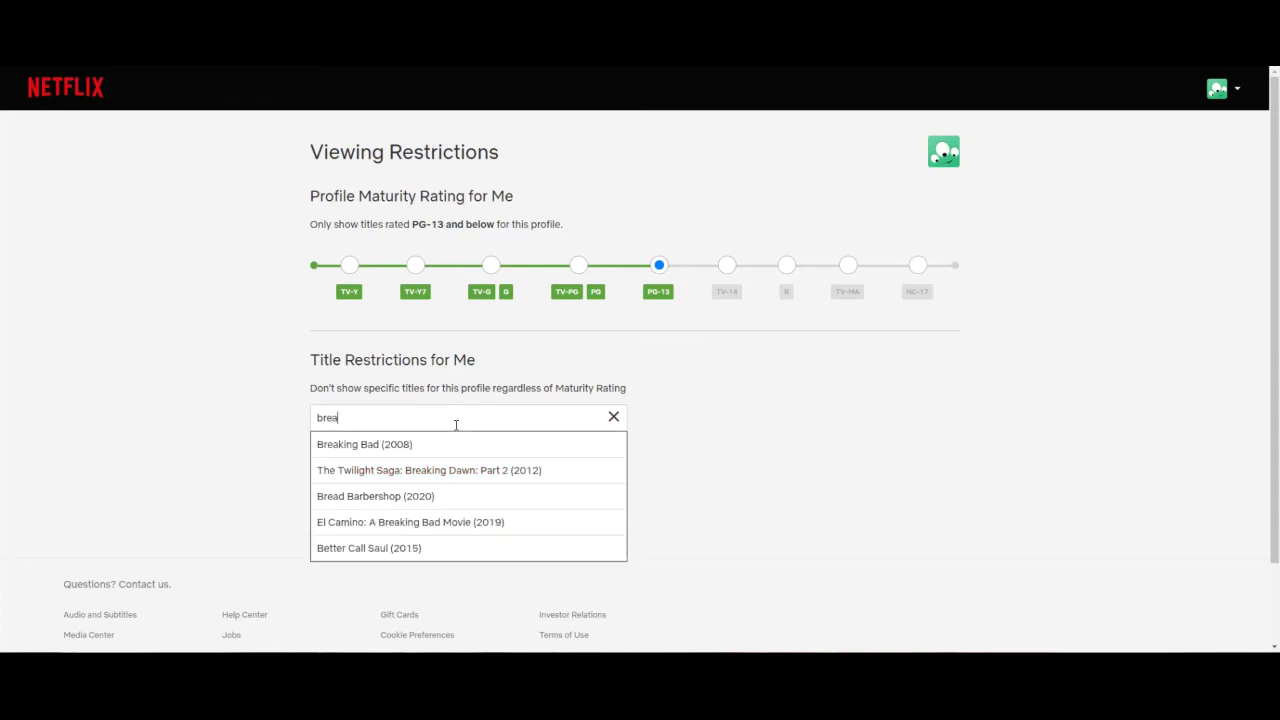
click(386, 449)
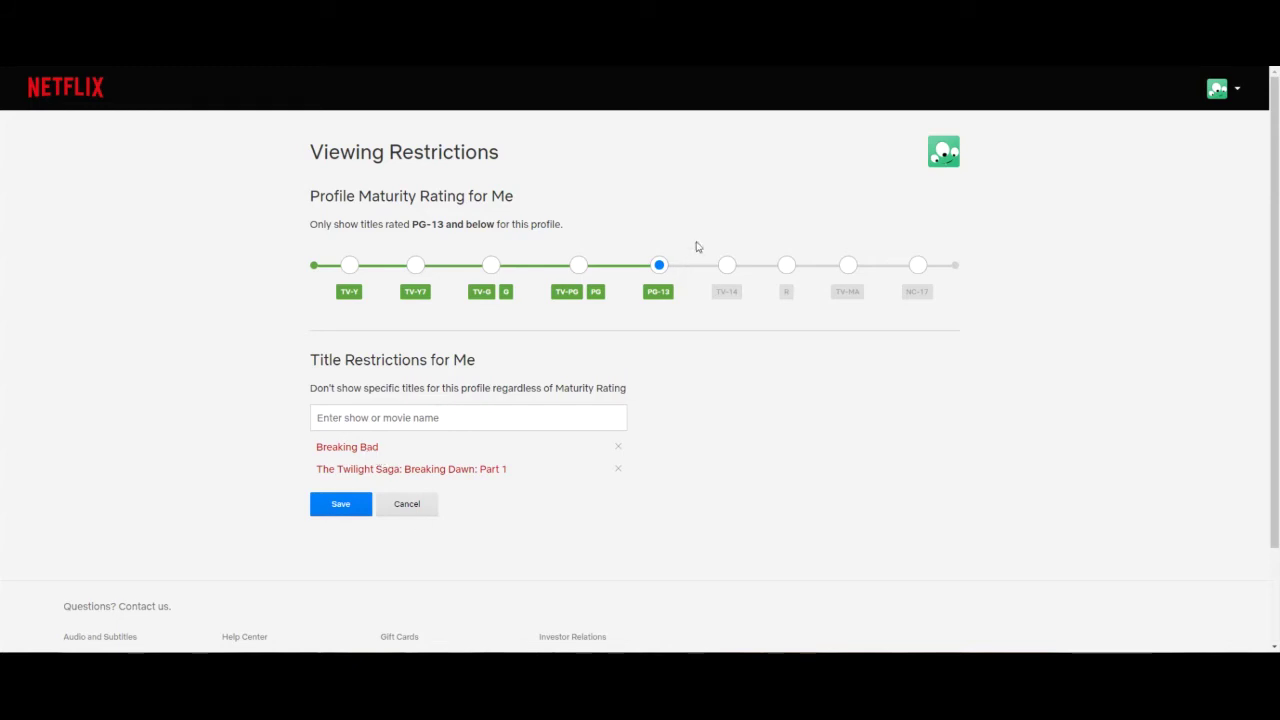
click(341, 508)
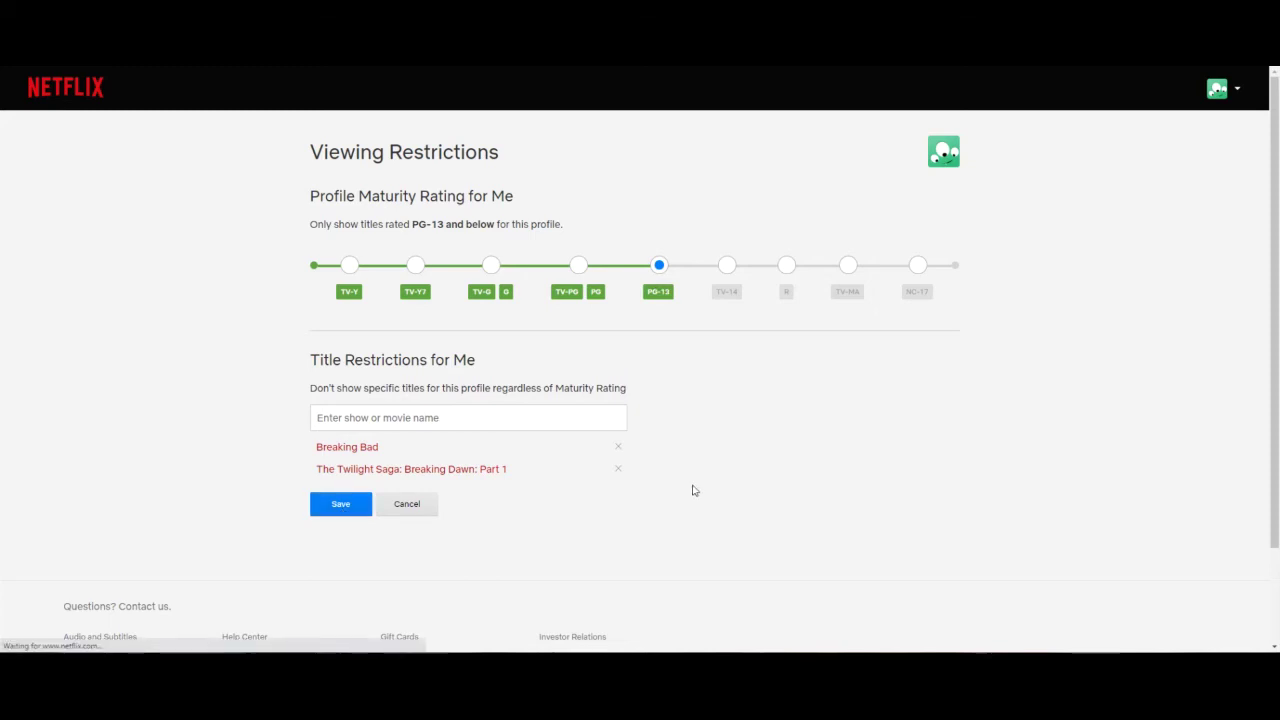
Examine the titles and their maturity ratings in the home page rows, including The Final Girls, Untold: Caitlyn Jenner and The Dark Knight
scroll(748, 307, down, 2)
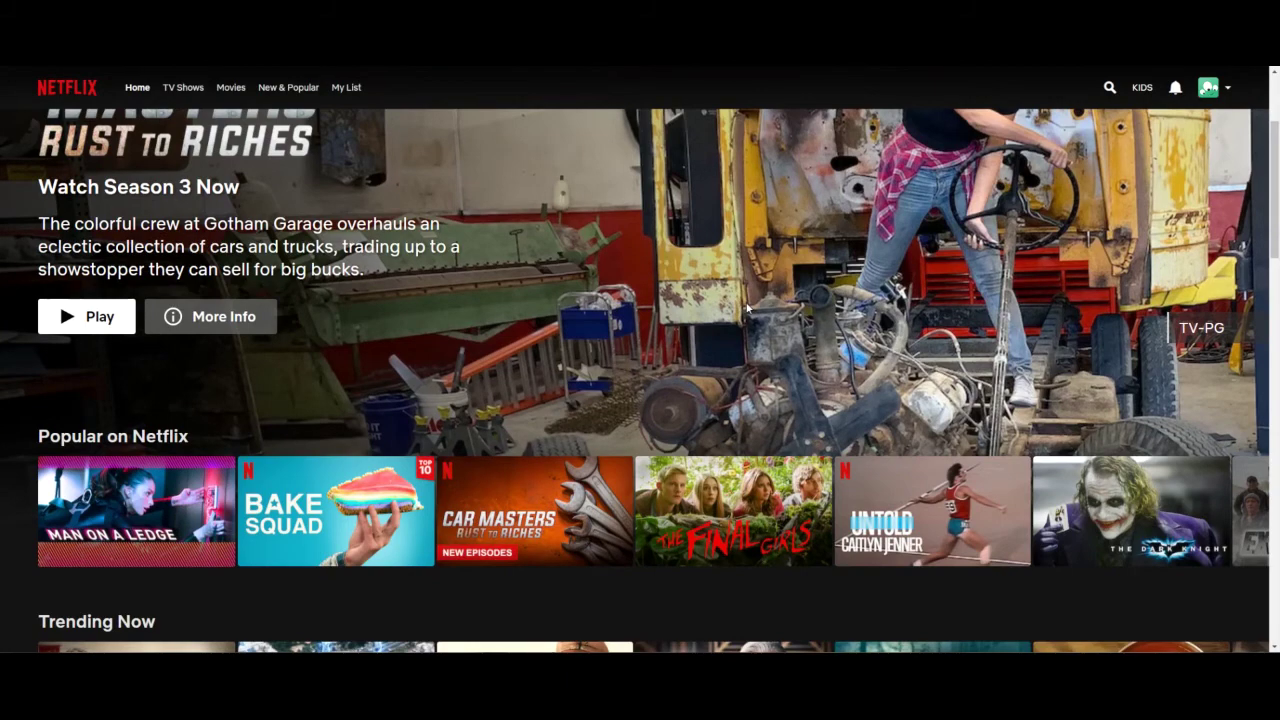
scroll(236, 214, up, 1)
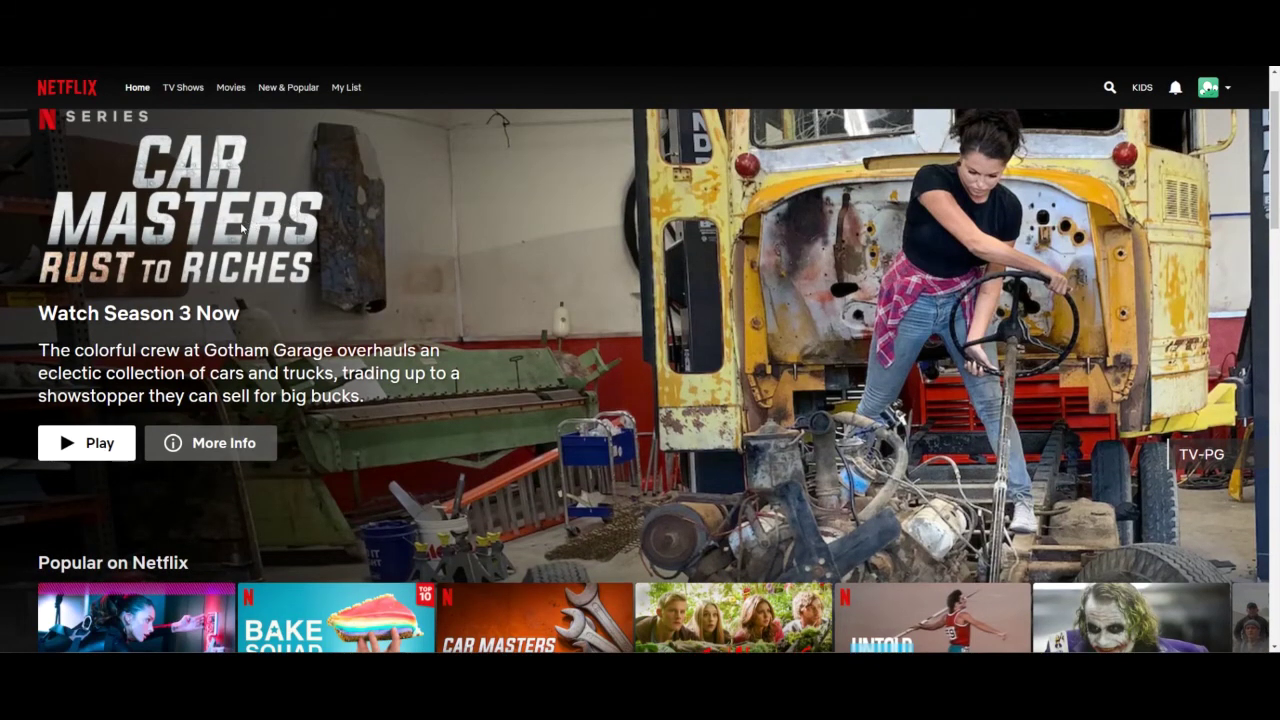
scroll(440, 318, down, 3)
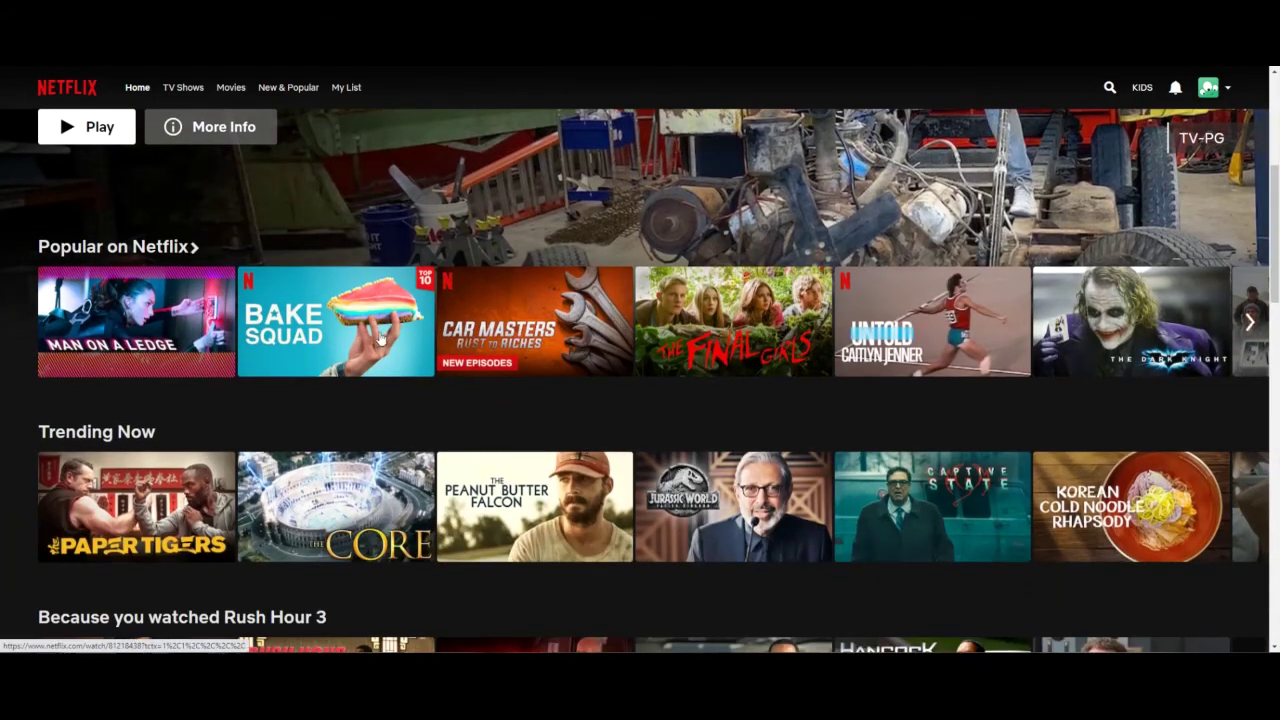
mouse_move(706, 340)
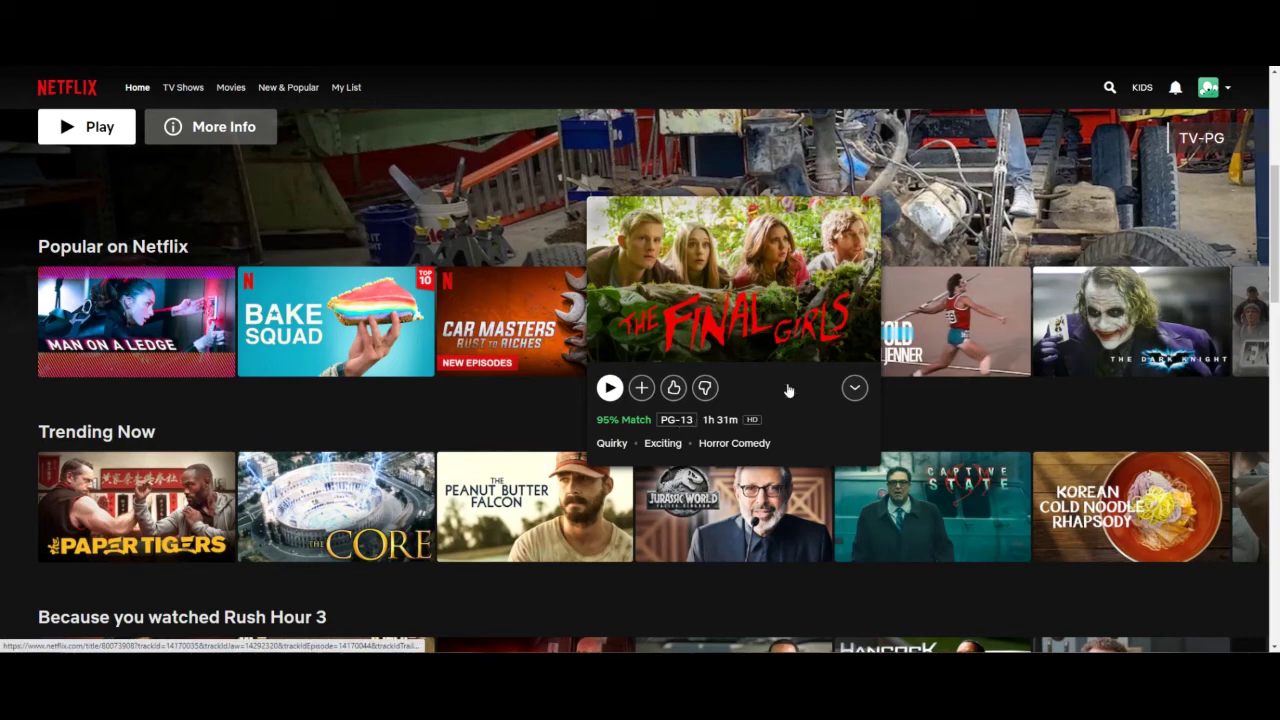
mouse_move(955, 358)
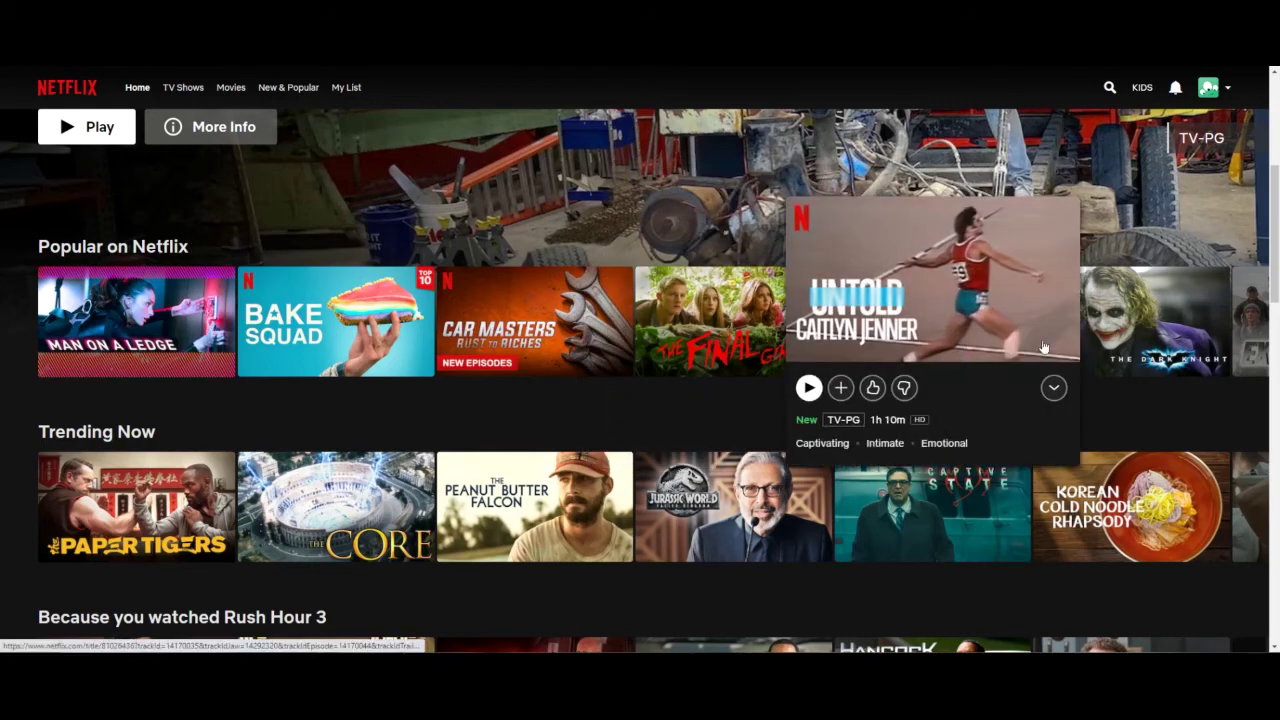
mouse_move(1078, 393)
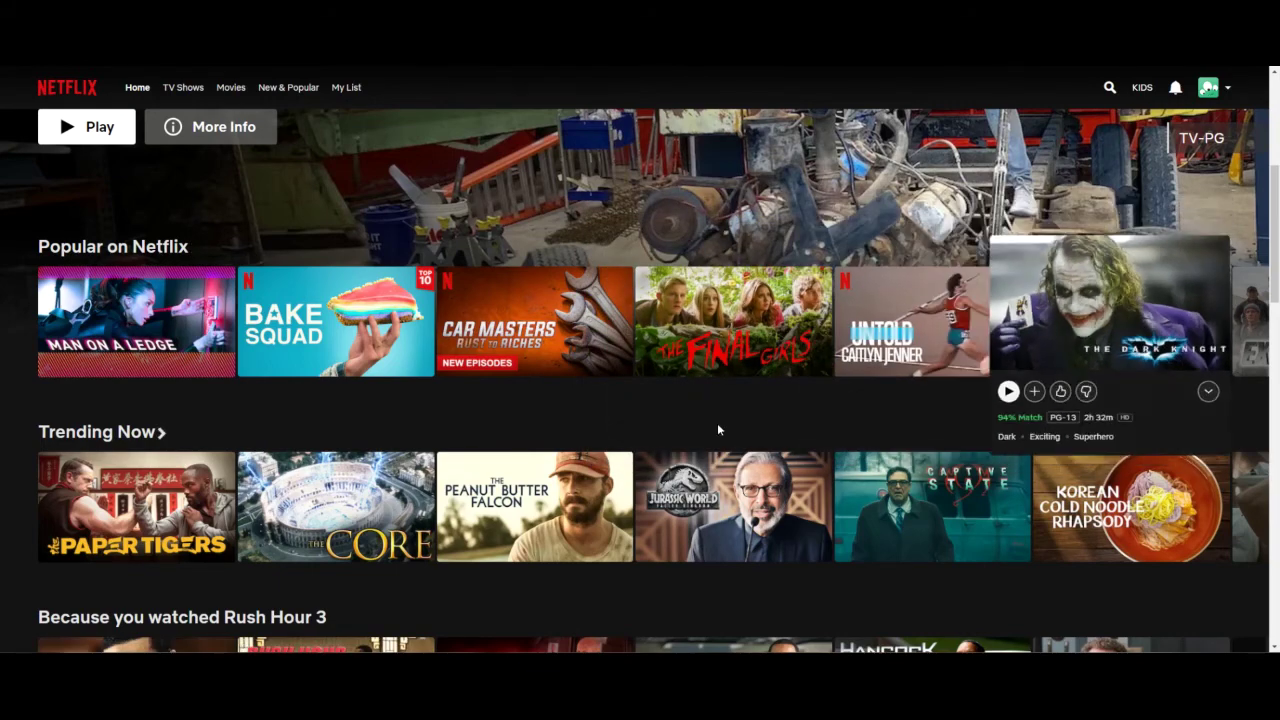
scroll(717, 423, down, 2)
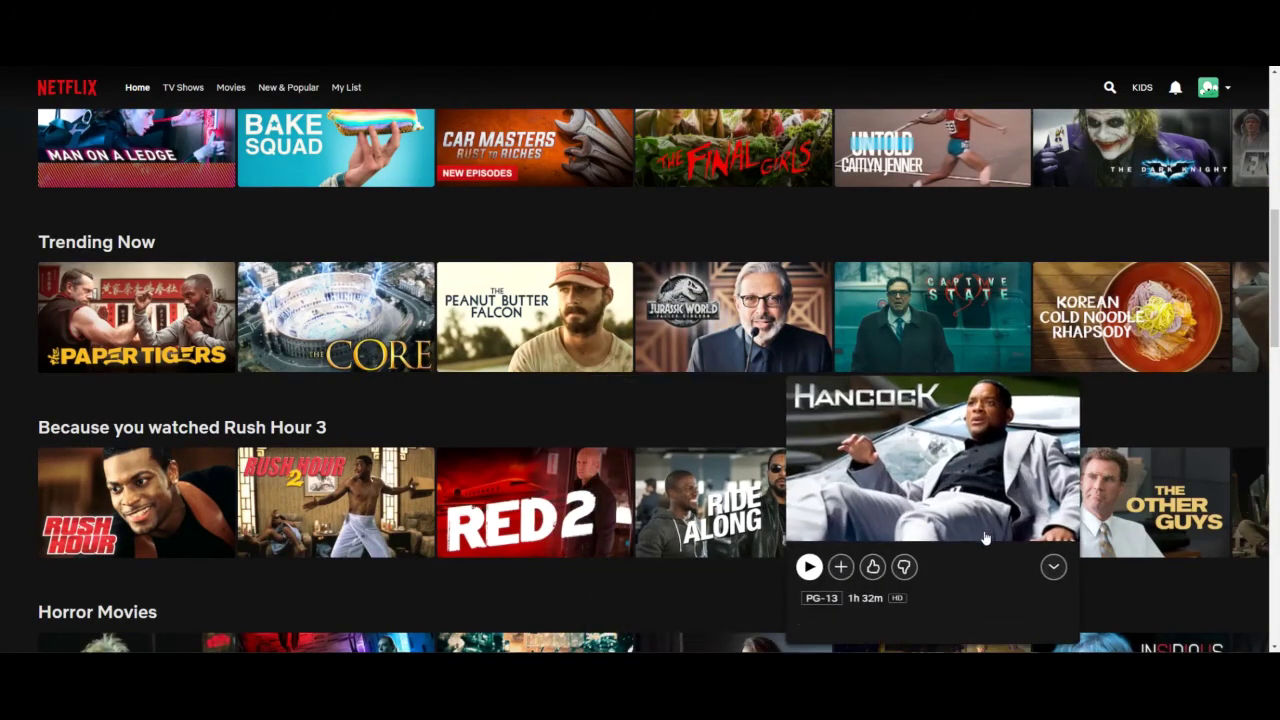
scroll(978, 518, down, 2)
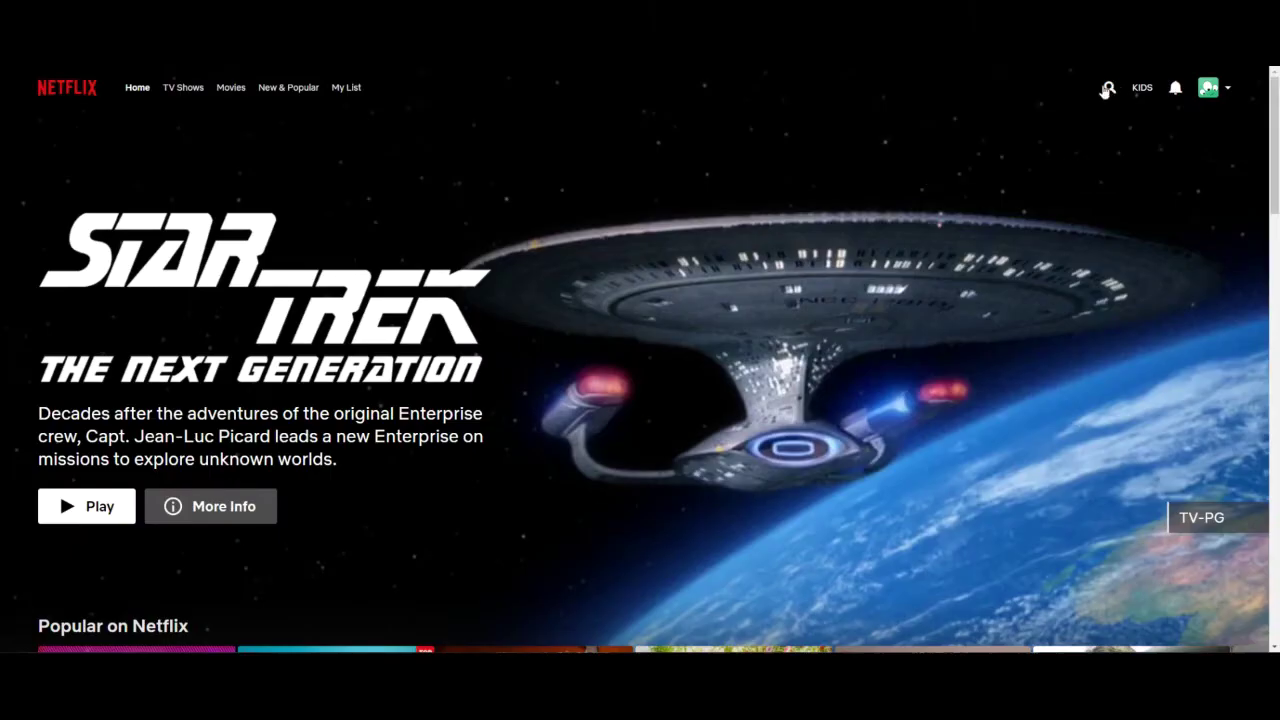
Search the catalogue for "breaking bad" and look through the results for the restricted title
click(1109, 88)
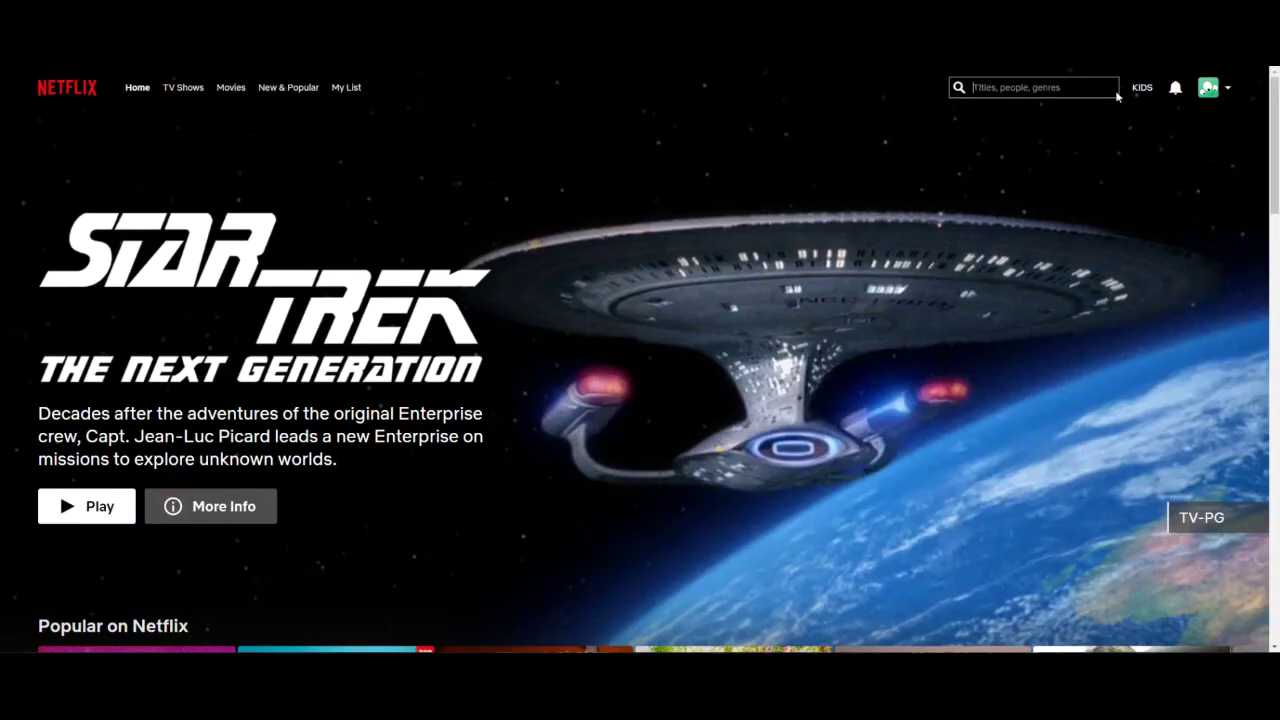
text(breaking ba)
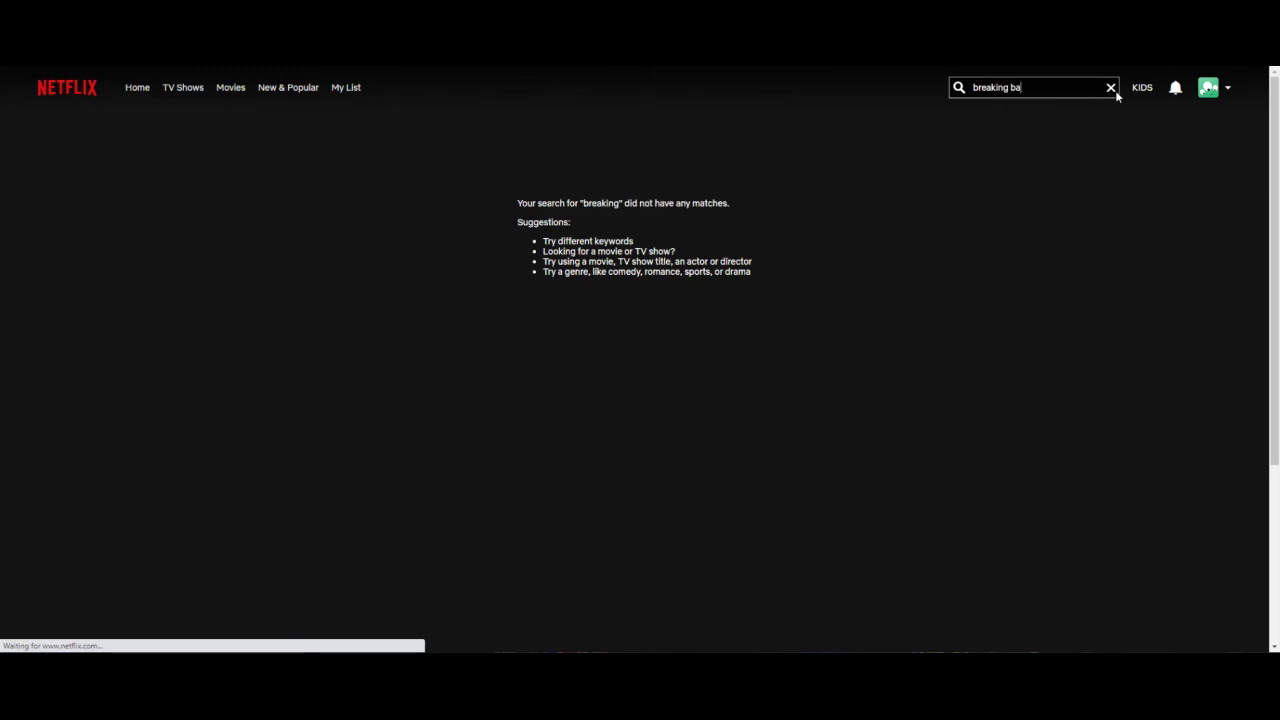
text(d)
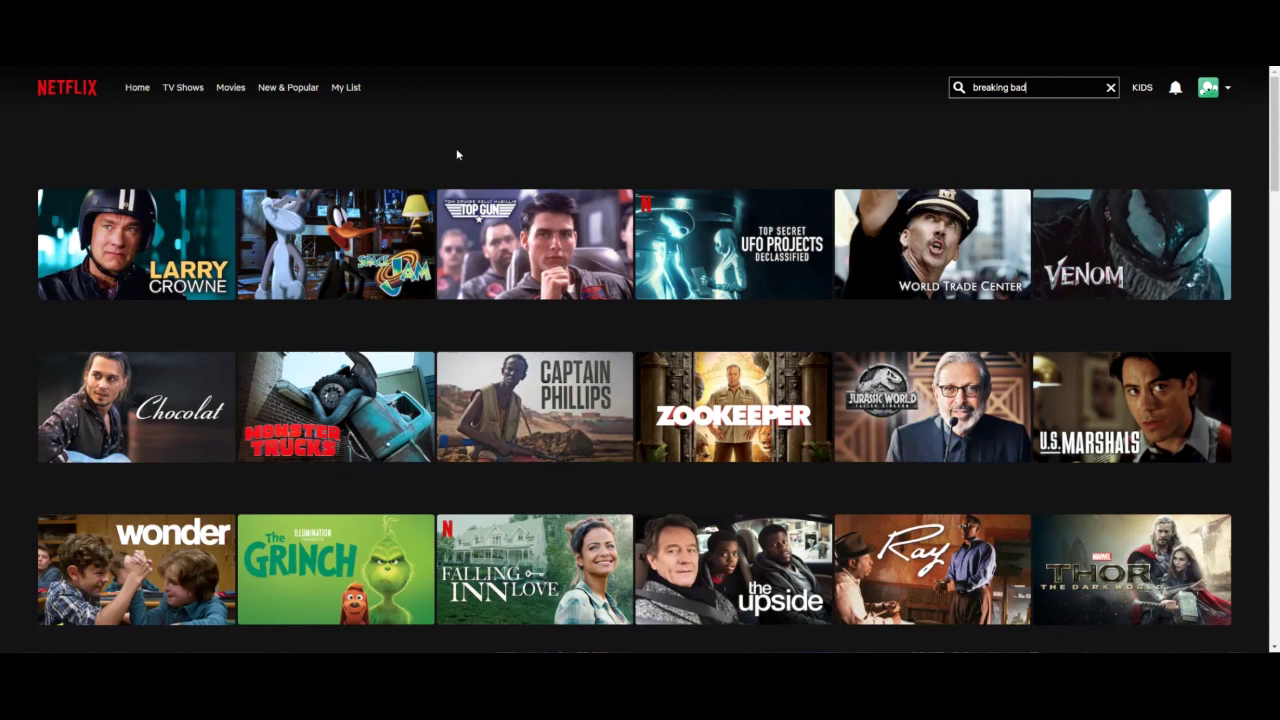
scroll(450, 185, down, 5)
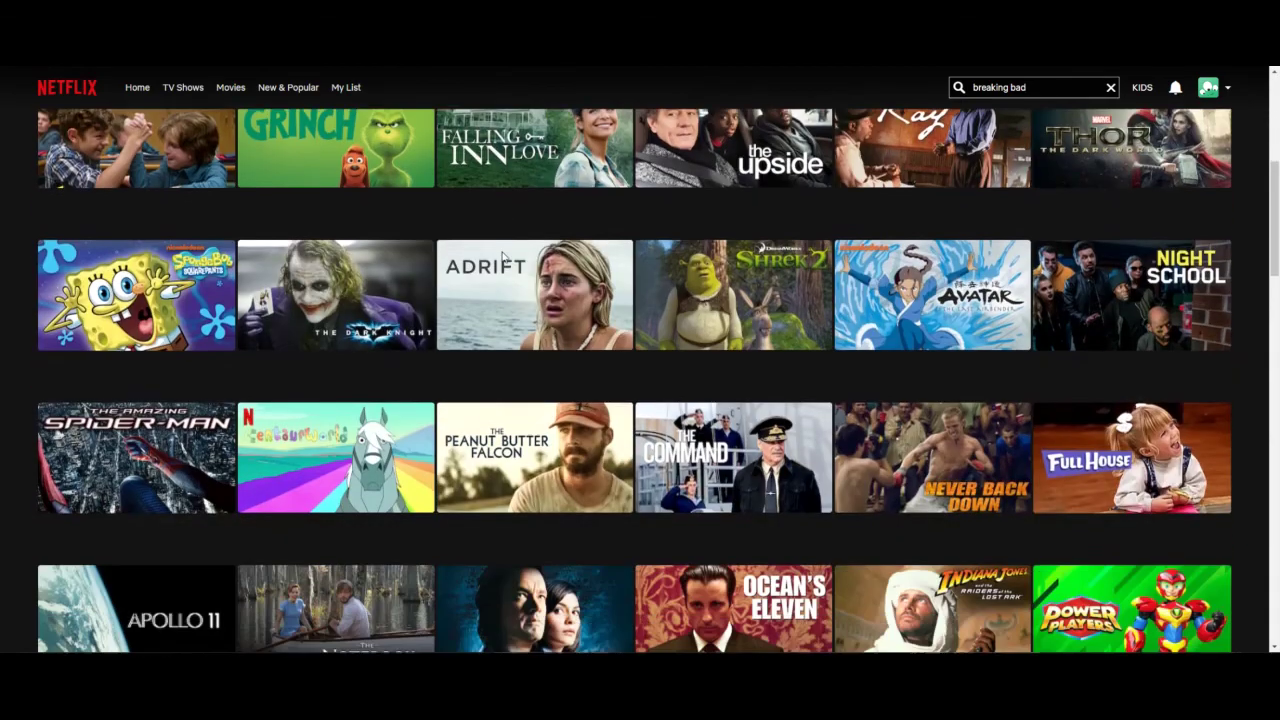
scroll(583, 330, down, 4)
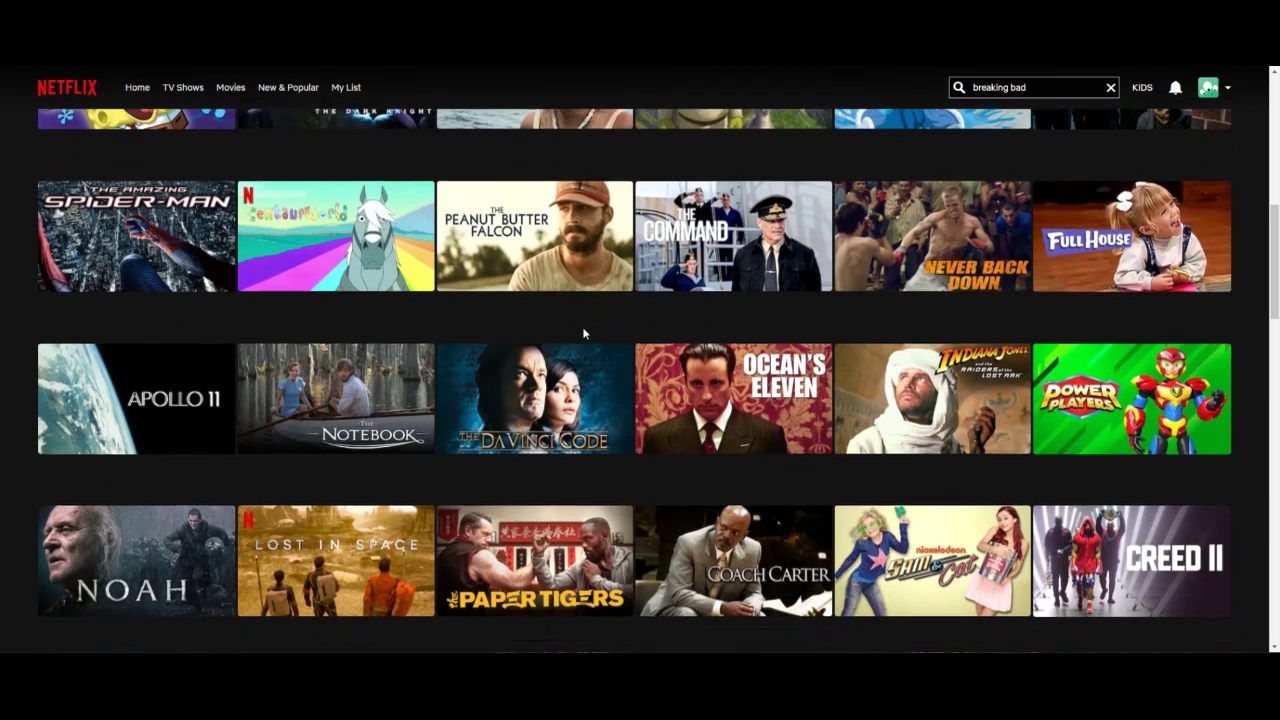
scroll(584, 333, up, 8)
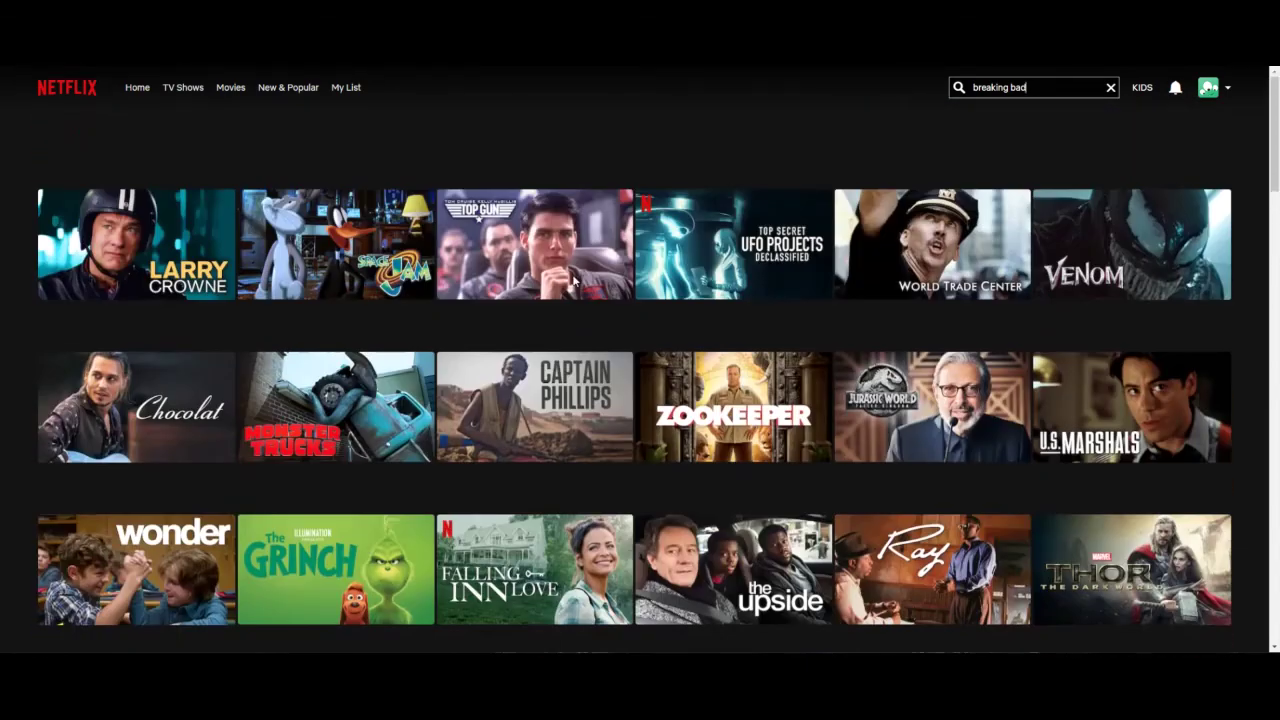
mouse_move(574, 283)
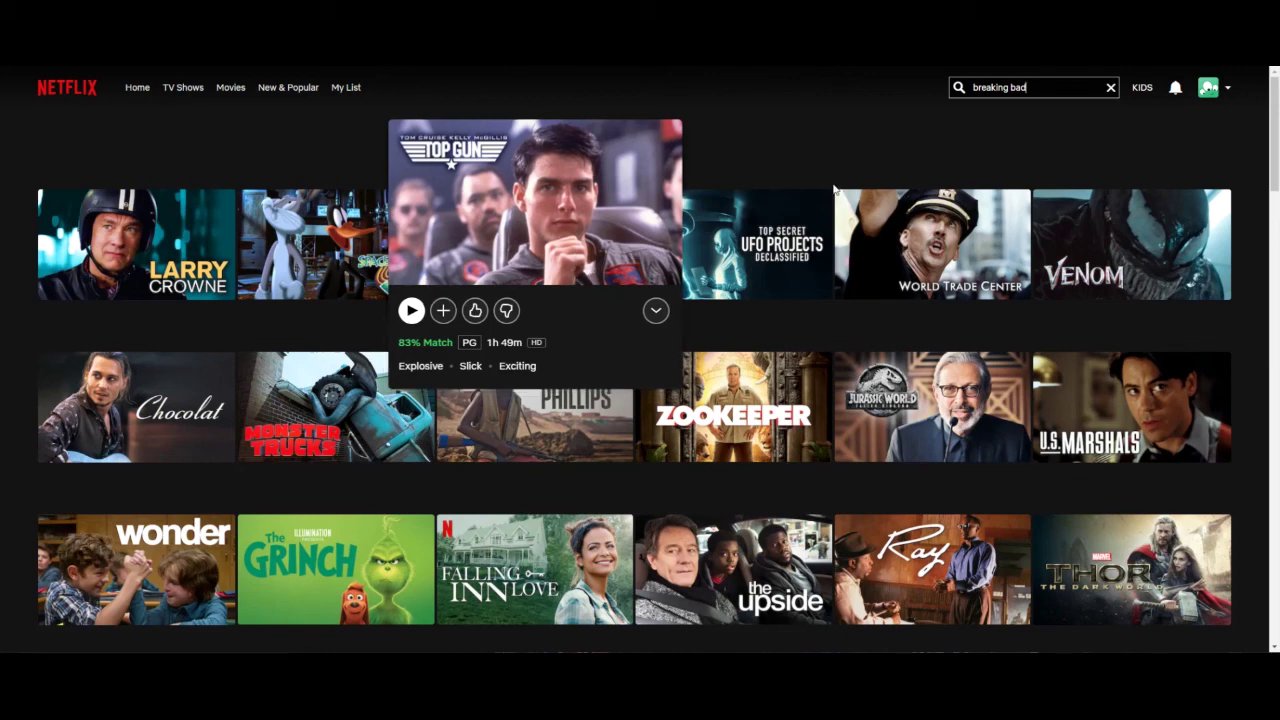
mouse_move(1229, 96)
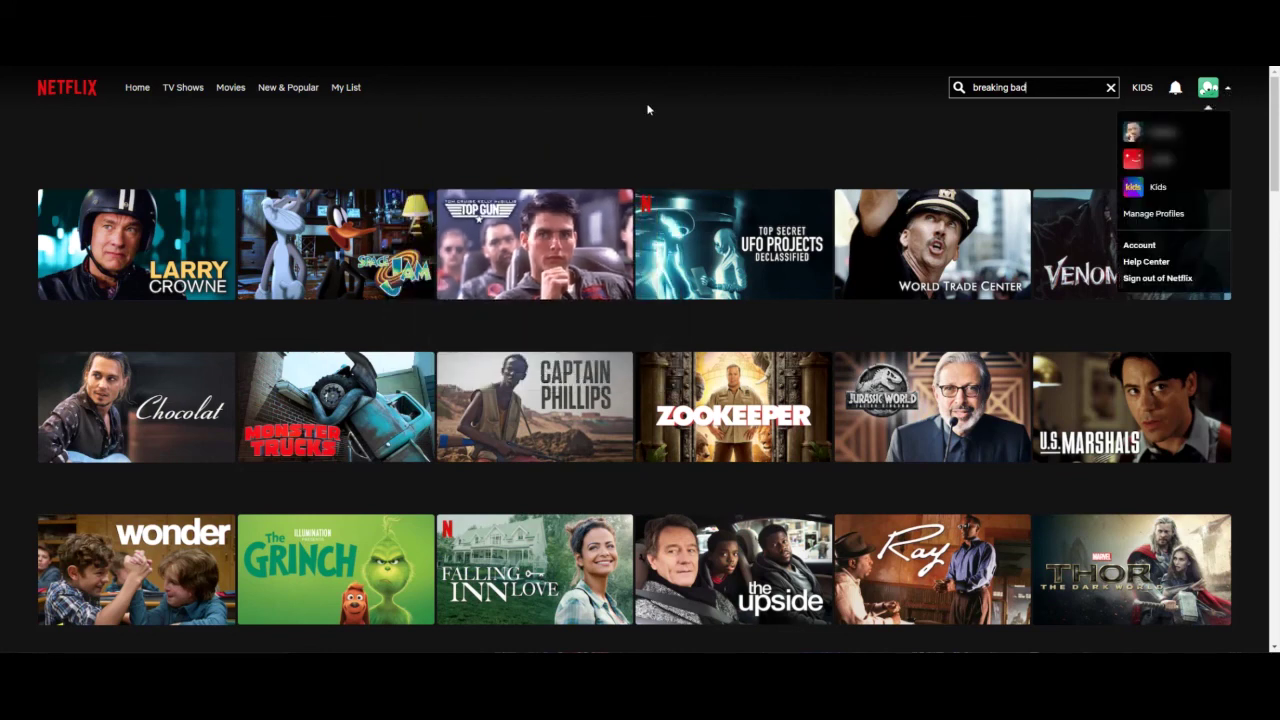